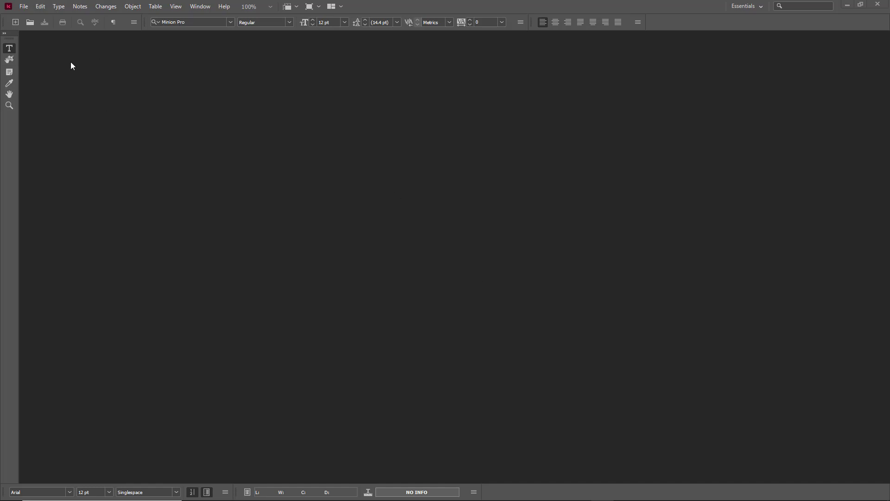
- Start a new document and set its page size to A4
{"action": "left_click", "coordinate": [22, 11]}
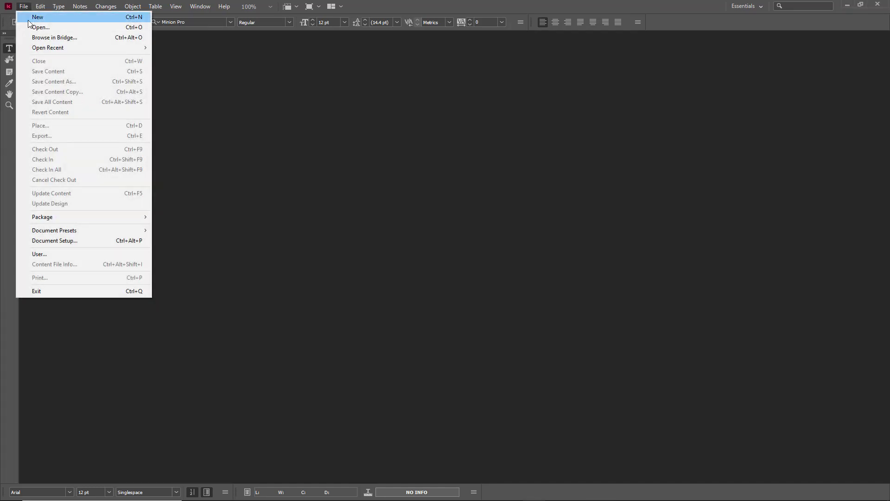
{"action": "left_click", "coordinate": [28, 20]}
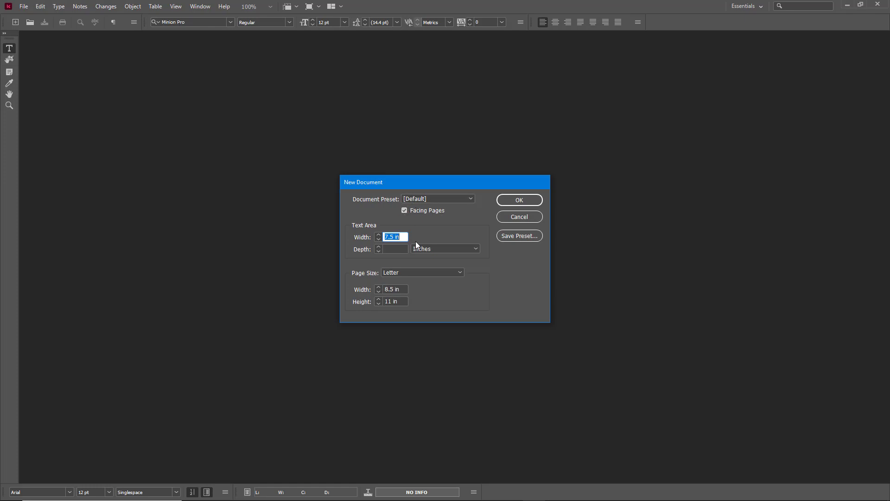
{"action": "left_click", "coordinate": [416, 276]}
{"action": "left_click", "coordinate": [399, 342]}
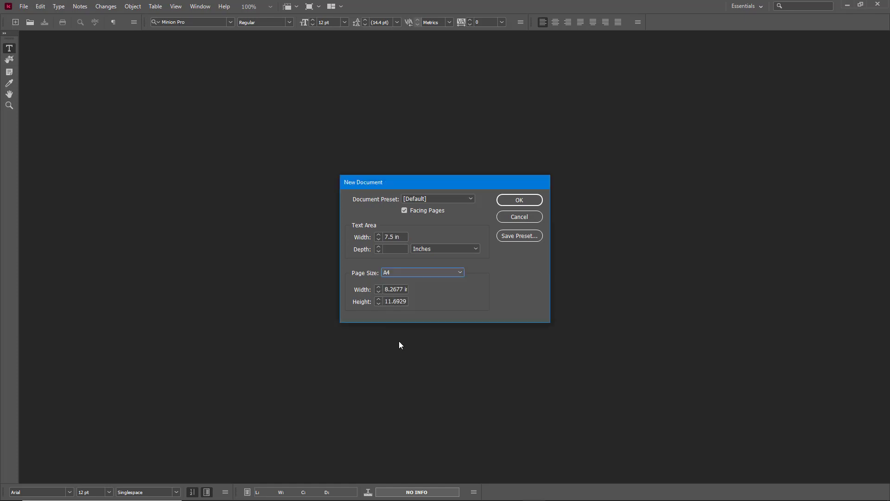
- Set the text area width to 3 in, leave the depth empty, and create the document
{"action": "left_click_drag", "start_coordinate": [404, 238], "coordinate": [352, 237]}
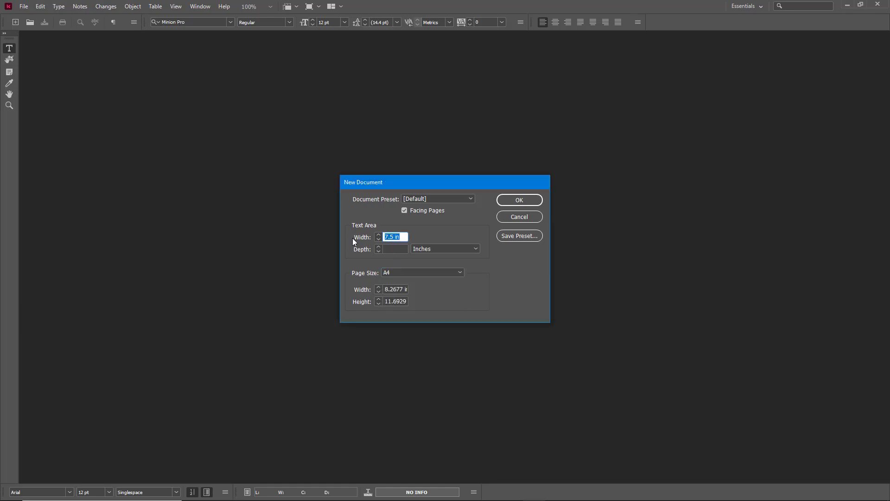
{"action": "type", "text": "3"}
{"action": "left_click", "coordinate": [403, 248]}
{"action": "left_click", "coordinate": [400, 238]}
{"action": "left_click", "coordinate": [399, 248]}
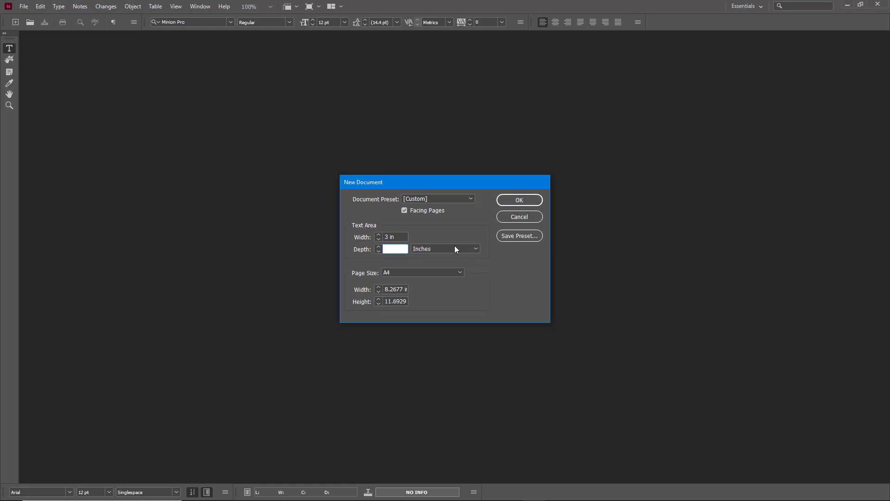
{"action": "left_click", "coordinate": [521, 201]}
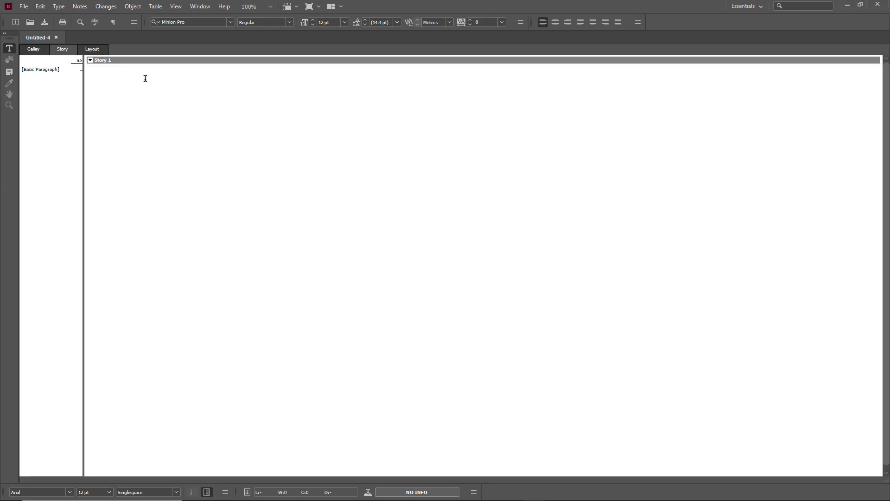
- Write "This is a paragraph." in the story and repeat the sentence until it fills nearly three lines
{"action": "type", "text": "This is a paragraph."}
{"action": "key", "text": "ctrl+a"}
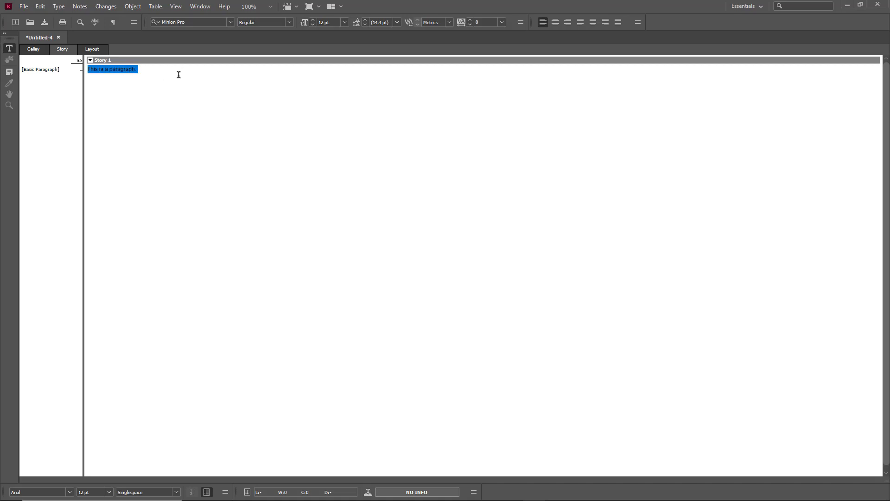
{"action": "key", "text": "ctrl+c"}
{"action": "key", "text": "ctrl+v"}
{"action": "key", "text": "ctrl+v"}
{"action": "key", "text": "ctrl+v"}
{"action": "key", "text": "ctrl+v"}
{"action": "key", "text": "ctrl+v"}
{"action": "key", "text": "ctrl+v"}
{"action": "key", "text": "ctrl+v"}
{"action": "key", "text": "ctrl+v"}
{"action": "key", "text": "ctrl+v"}
{"action": "key", "text": "ctrl+v"}
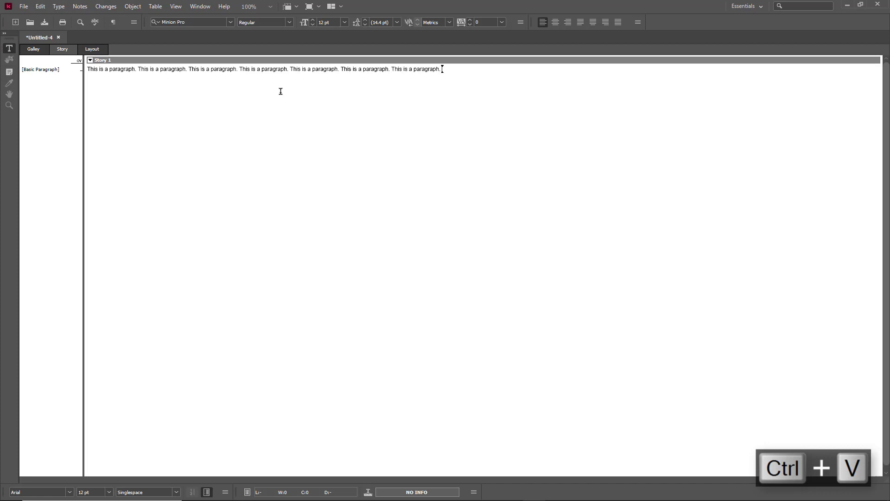
{"action": "key", "text": "ctrl+v"}
{"action": "key", "text": "ctrl+v"}
{"action": "key", "text": "ctrl+v"}
{"action": "key", "text": "ctrl+v"}
{"action": "key", "text": "ctrl+v"}
{"action": "key", "text": "ctrl+v"}
{"action": "key", "text": "ctrl+v"}
{"action": "key", "text": "ctrl+v"}
{"action": "key", "text": "ctrl+v"}
{"action": "key", "text": "ctrl+v"}
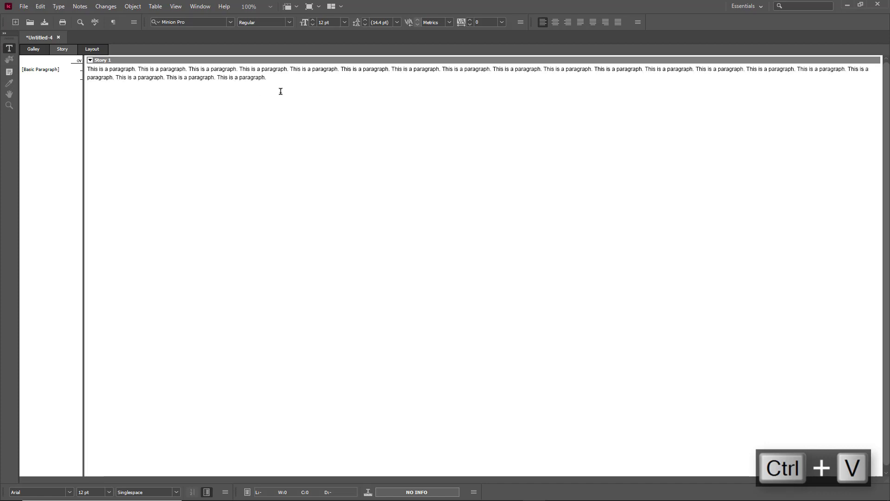
{"action": "key", "text": "ctrl+v"}
{"action": "key", "text": "ctrl+v"}
{"action": "key", "text": "ctrl+v"}
{"action": "key", "text": "ctrl+v"}
{"action": "key", "text": "ctrl+v"}
{"action": "key", "text": "ctrl+v"}
{"action": "key", "text": "ctrl+v"}
{"action": "key", "text": "ctrl+v"}
{"action": "key", "text": "ctrl+v"}
{"action": "key", "text": "ctrl+v"}
{"action": "key", "text": "ctrl+v"}
{"action": "key", "text": "ctrl+v"}
{"action": "key", "text": "ctrl+v"}
{"action": "key", "text": "ctrl+v"}
{"action": "key", "text": "ctrl+v"}
{"action": "key", "text": "ctrl+v"}
{"action": "key", "text": "ctrl+v"}
{"action": "key", "text": "ctrl+v"}
{"action": "key", "text": "ctrl+v"}
{"action": "key", "text": "ctrl+v"}
- Duplicate the whole paragraph twice below itself, leaving a blank line before each copy
{"action": "key", "text": "ctrl+a"}
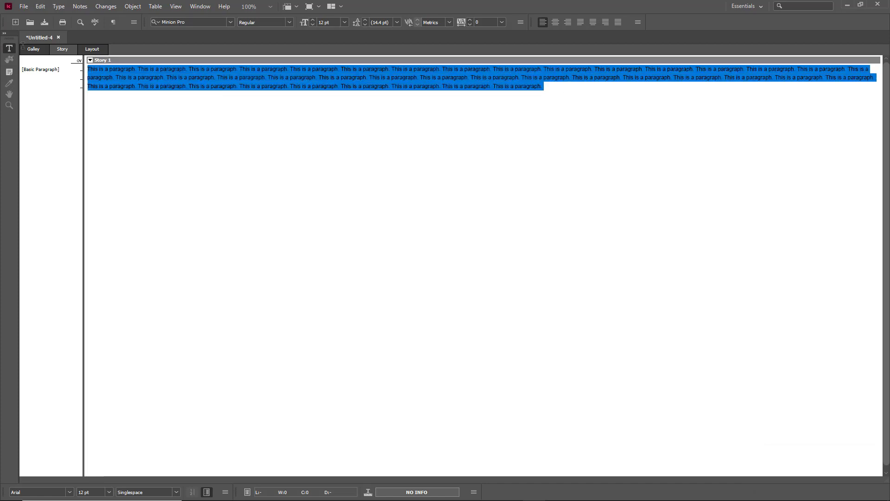
{"action": "key", "text": "ctrl+c"}
{"action": "left_click", "coordinate": [546, 123]}
{"action": "key", "text": "Return"}
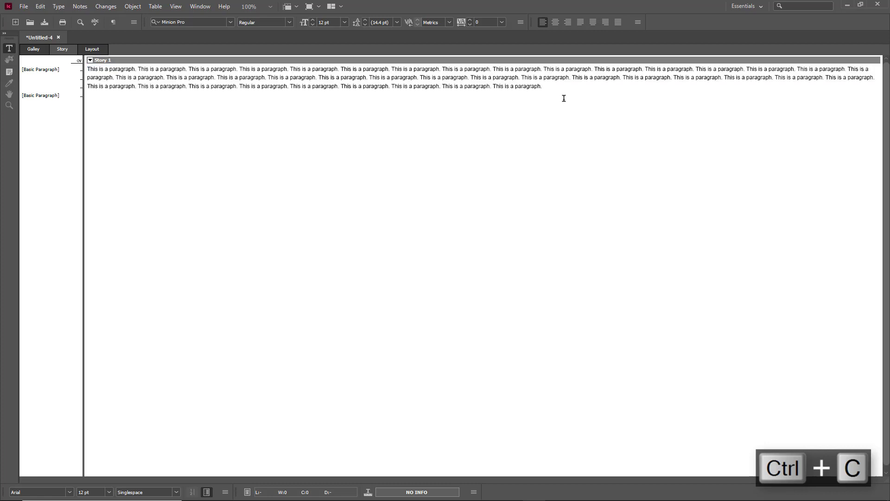
{"action": "key", "text": "Return"}
{"action": "key", "text": "ctrl+v"}
{"action": "key", "text": "Return"}
{"action": "key", "text": "Return"}
{"action": "key", "text": "ctrl+v"}
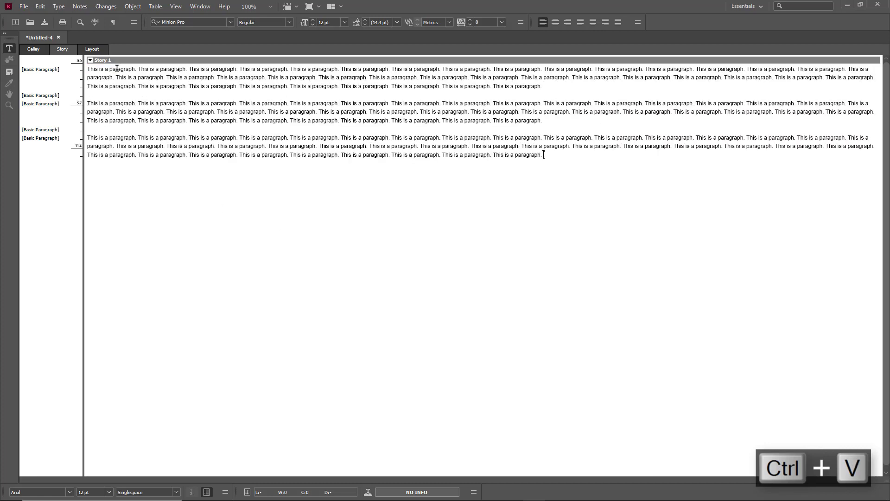
- Switch to the layout view and examine how the three paragraphs flow across the pages
{"action": "left_click", "coordinate": [97, 50]}
{"action": "scroll", "coordinate": [221, 364], "scroll_direction": "down", "scroll_amount": 5}
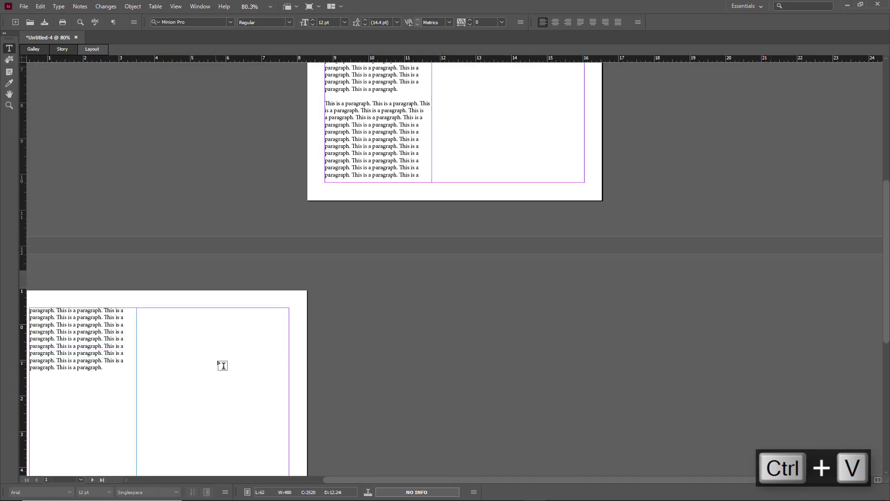
{"action": "scroll", "coordinate": [156, 324], "scroll_direction": "up", "scroll_amount": 3}
{"action": "key", "text": "ctrl+Home"}
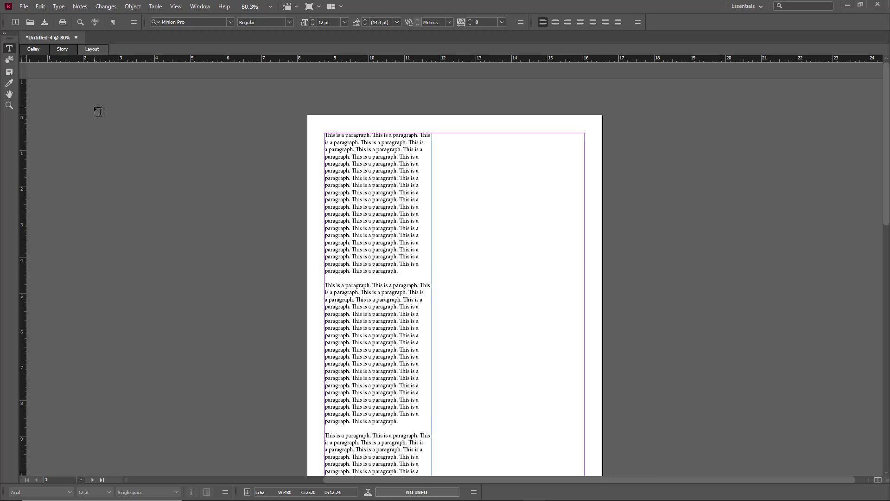
- Save the document to the Desktop as story.icml in InCopy Document format
{"action": "left_click", "coordinate": [23, 7]}
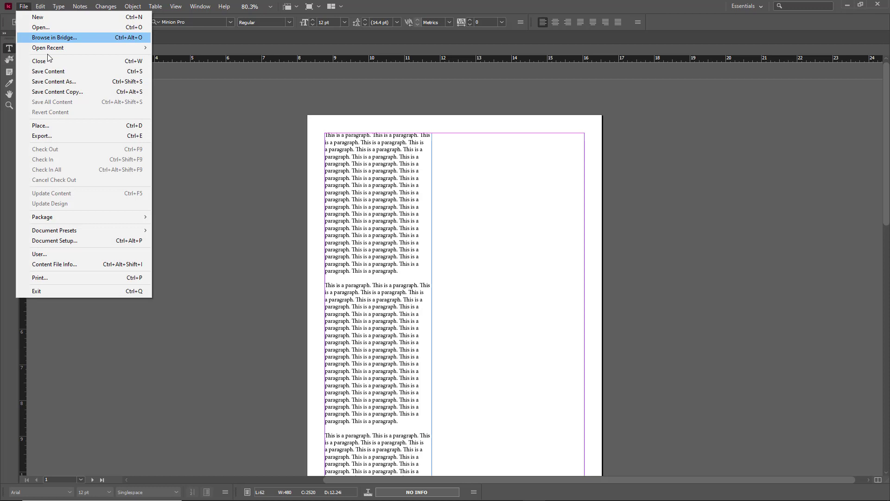
{"action": "left_click", "coordinate": [73, 72]}
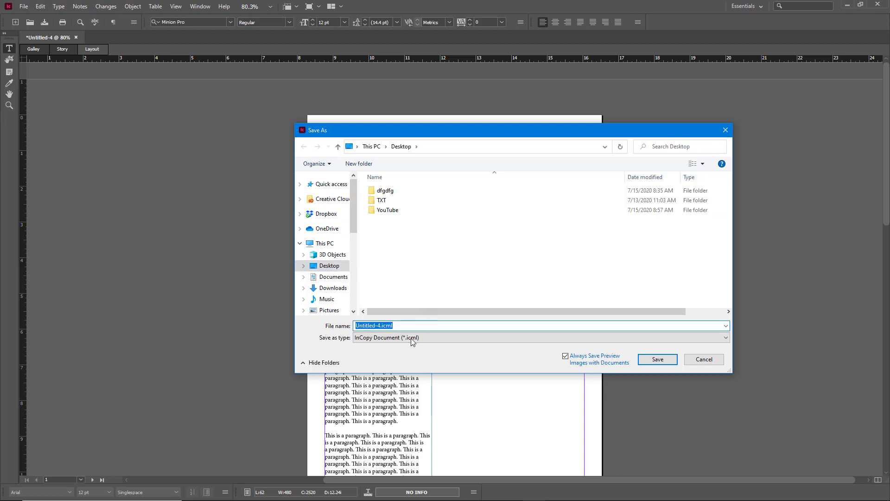
{"action": "left_click", "coordinate": [380, 325]}
{"action": "left_click_drag", "start_coordinate": [381, 325], "coordinate": [260, 315]}
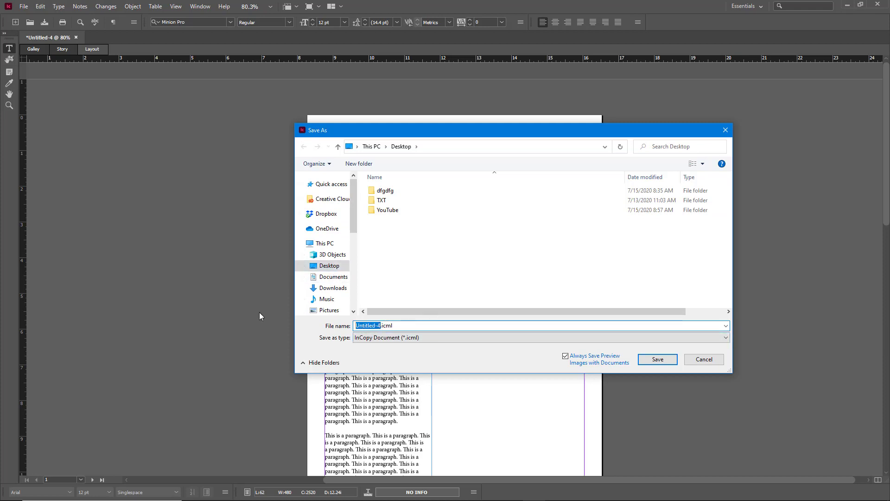
{"action": "type", "text": "story"}
{"action": "left_click", "coordinate": [657, 360]}
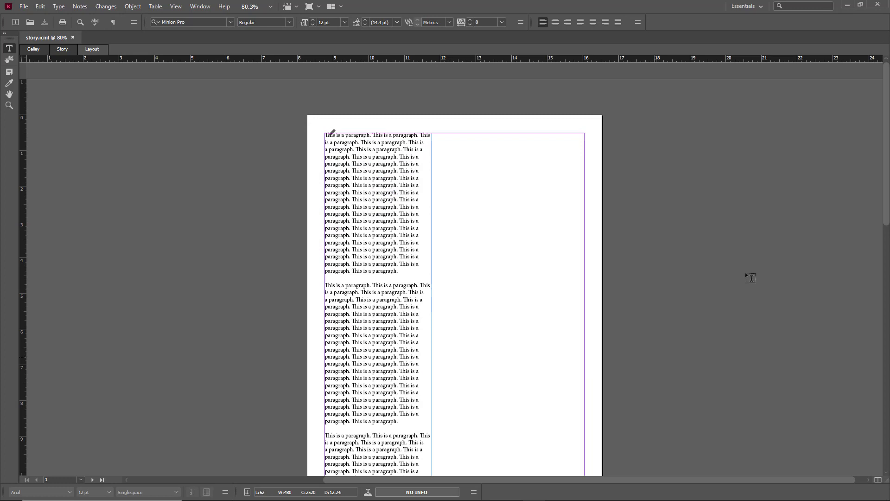
- Switch to InDesign and draw a text frame from the page's upper-left margin corner, spanning roughly two-fifths of the width between the margins
{"action": "left_click", "coordinate": [847, 7]}
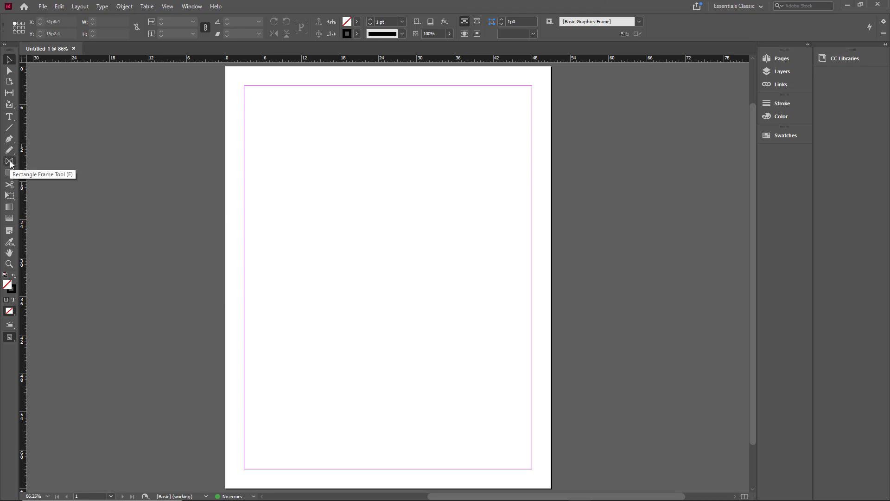
{"action": "left_click", "coordinate": [8, 117]}
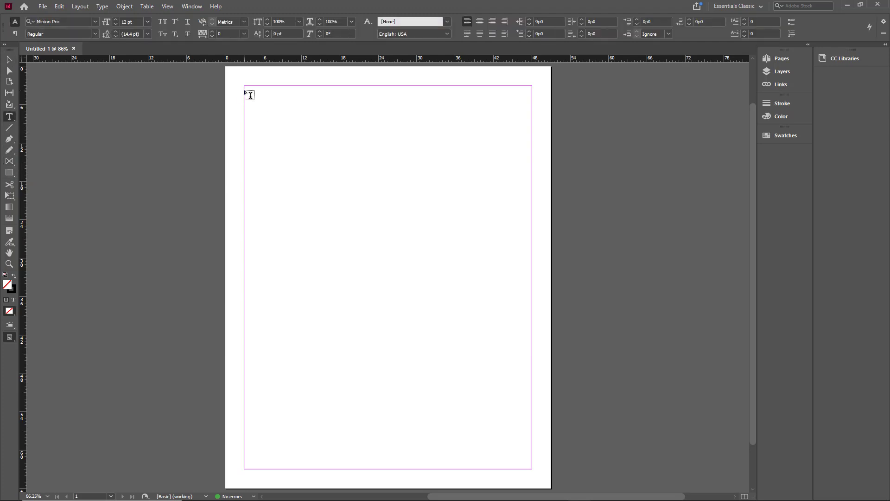
{"action": "left_click_drag", "start_coordinate": [244, 86], "coordinate": [362, 361]}
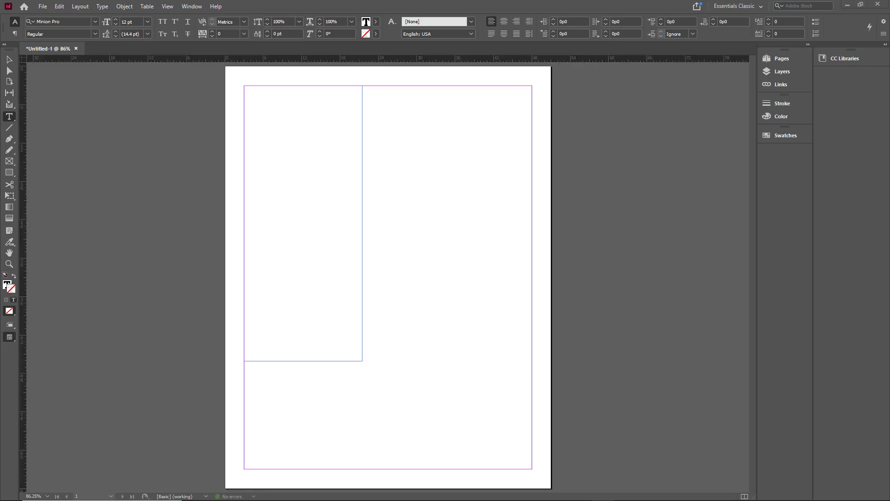
- Place story.icml from the Desktop into the new text frame
{"action": "left_click", "coordinate": [44, 7]}
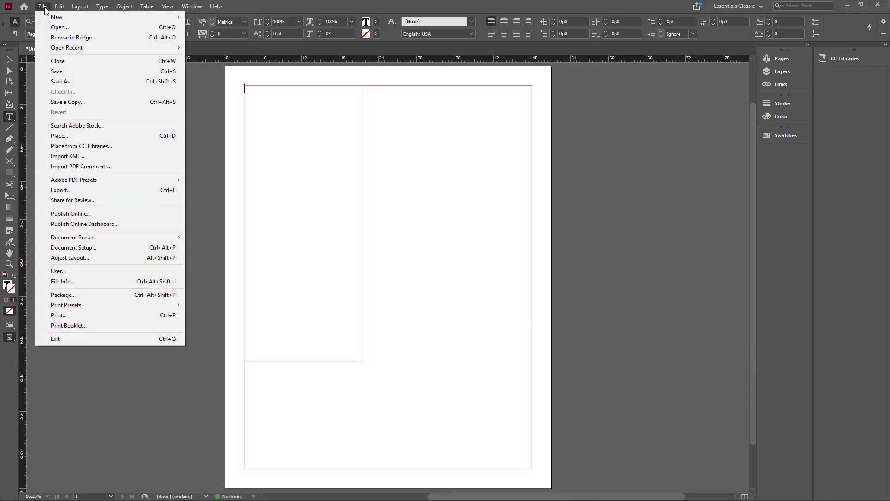
{"action": "left_click", "coordinate": [83, 136]}
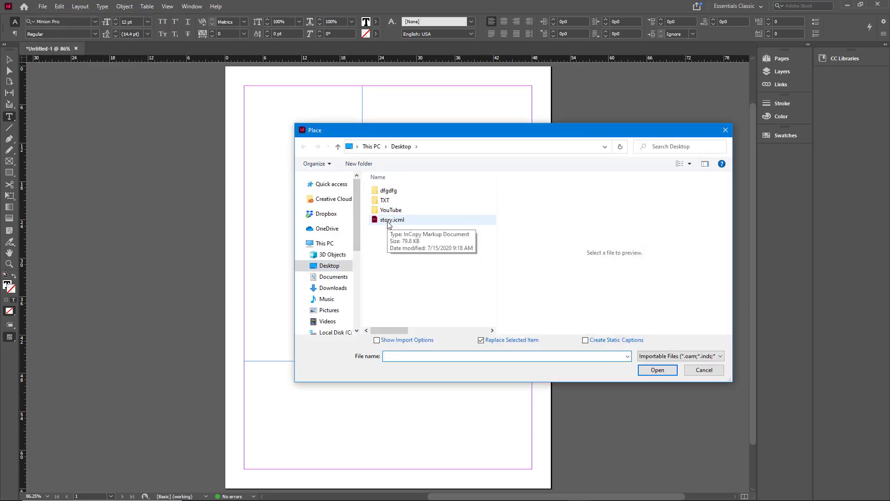
{"action": "left_click", "coordinate": [389, 223]}
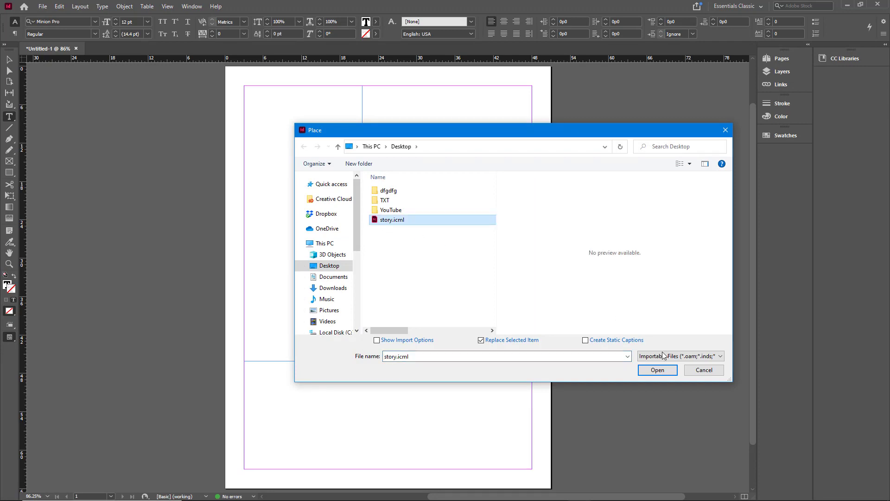
{"action": "left_click", "coordinate": [658, 370]}
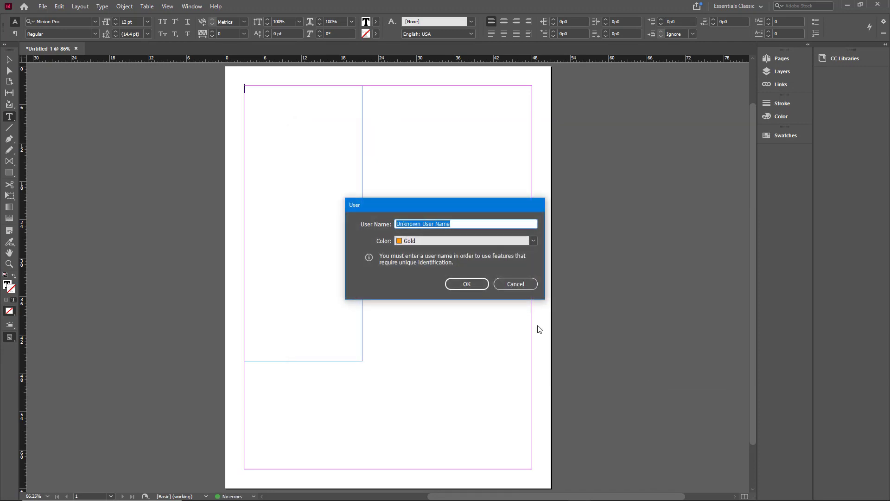
- Enter "InDesign User" as the user name, keeping the Gold color, to finish importing the story
{"action": "left_click_drag", "start_coordinate": [486, 225], "coordinate": [279, 211]}
{"action": "type", "text": "InDesign User"}
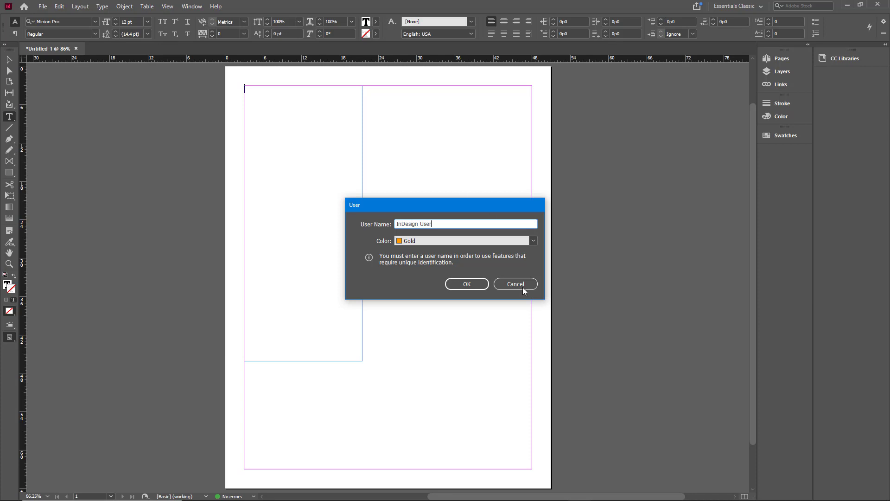
{"action": "left_click", "coordinate": [469, 284]}
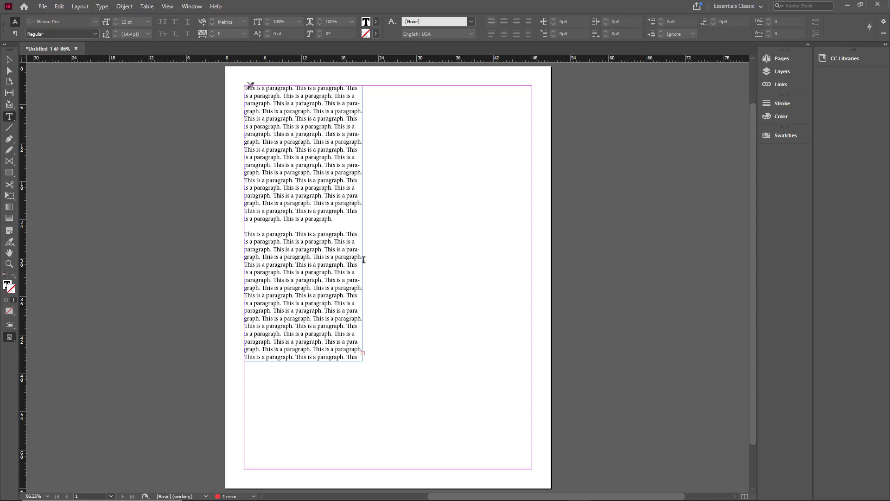
- Reposition and enlarge the placed text frame to about 33p11 wide and 52p4 high, starting about 9p4 from the page's left edge
{"action": "left_click", "coordinate": [362, 353]}
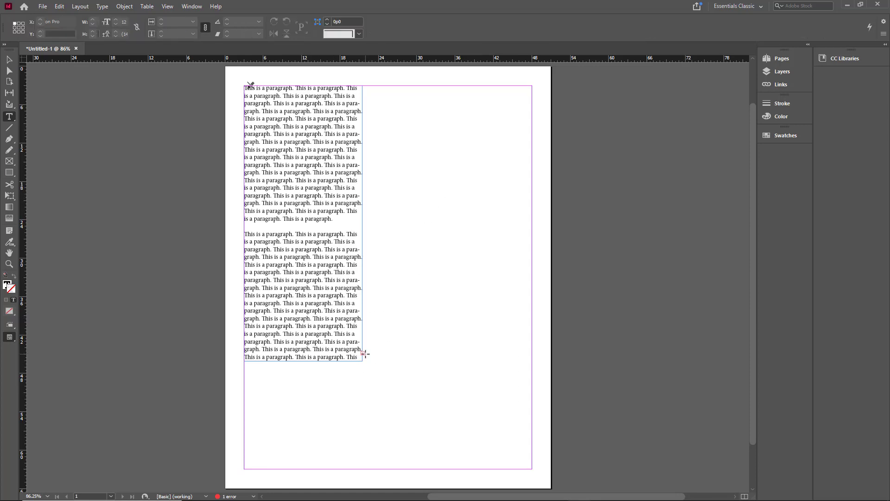
{"action": "left_click", "coordinate": [363, 353]}
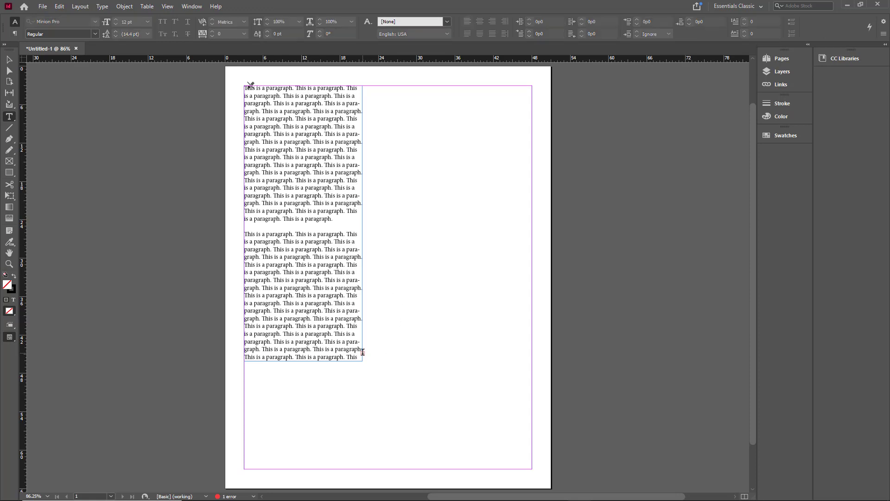
{"action": "left_click", "coordinate": [9, 60]}
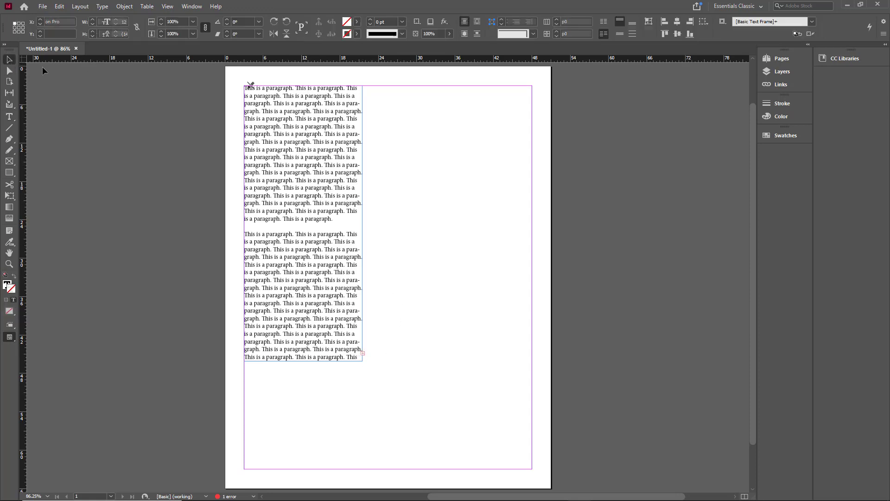
{"action": "left_click_drag", "start_coordinate": [340, 124], "coordinate": [501, 419]}
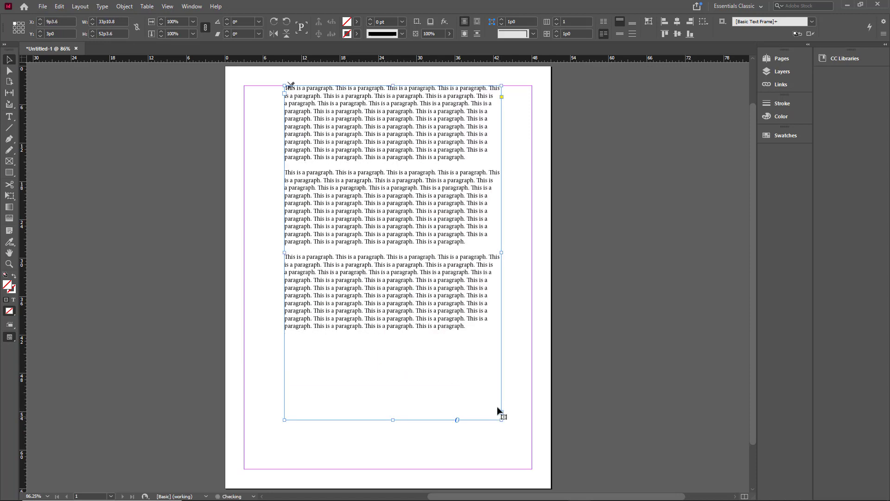
{"action": "left_click", "coordinate": [521, 357]}
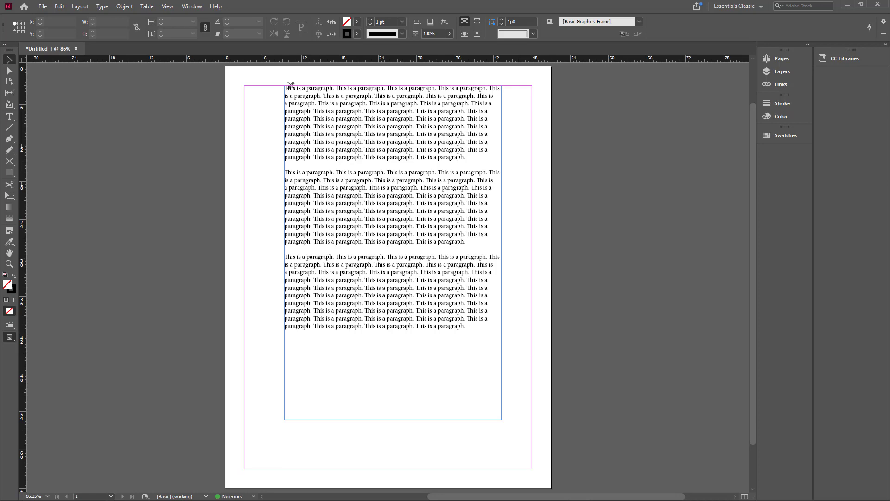
- Switch to InCopy, correct the story's sentence to read "This is a text.", and save story.icml
{"action": "key", "text": "ctrl+d"}
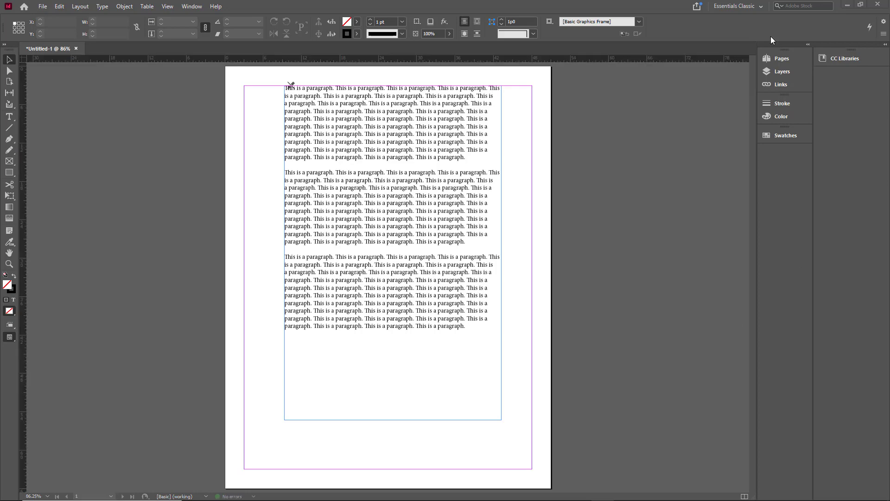
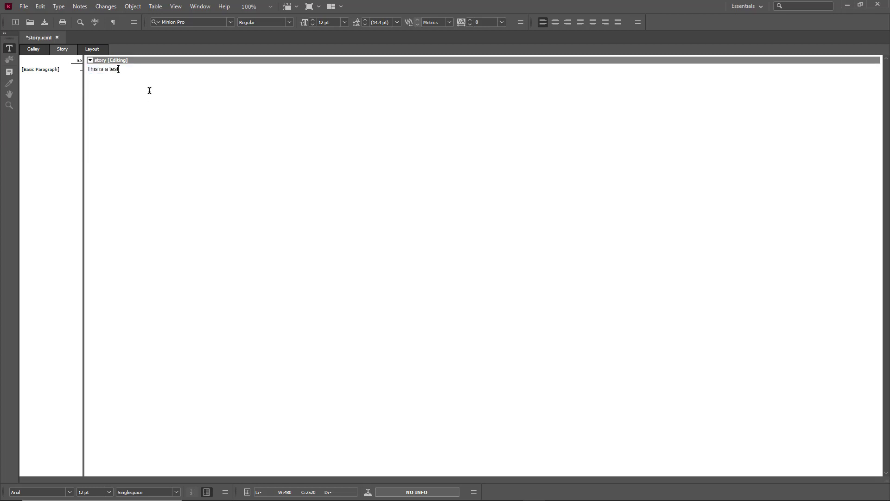
{"action": "key", "text": "BackSpace"}
{"action": "key", "text": "BackSpace"}
{"action": "type", "text": "xt"}
{"action": "key", "text": "ctrl+s"}
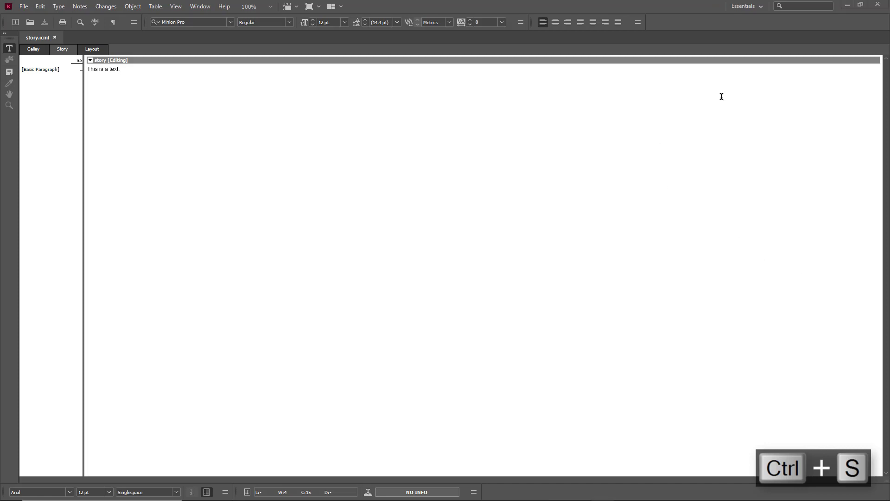
- Switch to InDesign and update the placed story's content from the edited story.icml at 100% view
{"action": "left_click", "coordinate": [847, 5]}
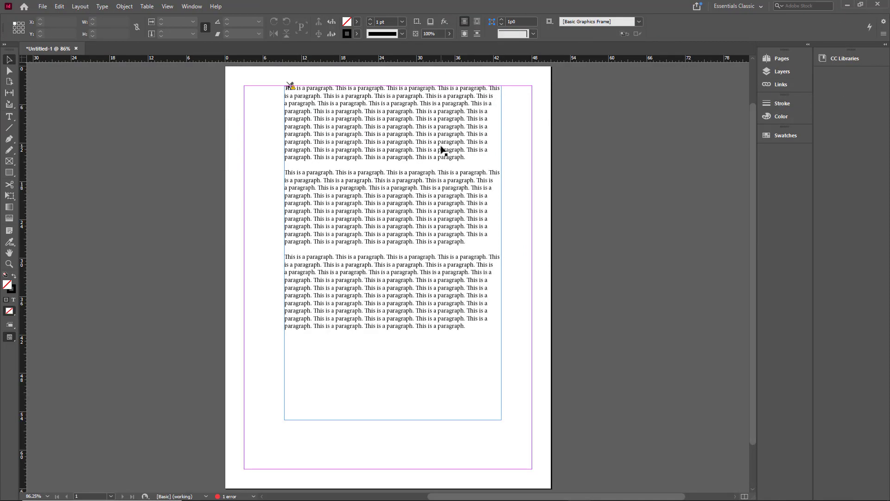
{"action": "left_click", "coordinate": [289, 91]}
{"action": "key", "text": "ctrl+1"}
{"action": "right_click", "coordinate": [648, 269]}
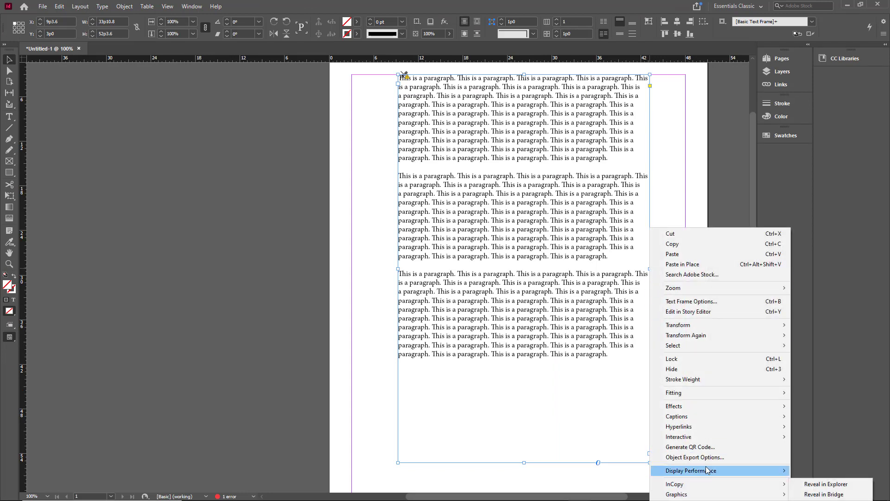
{"action": "mouse_move", "coordinate": [662, 486]}
{"action": "left_click", "coordinate": [593, 483]}
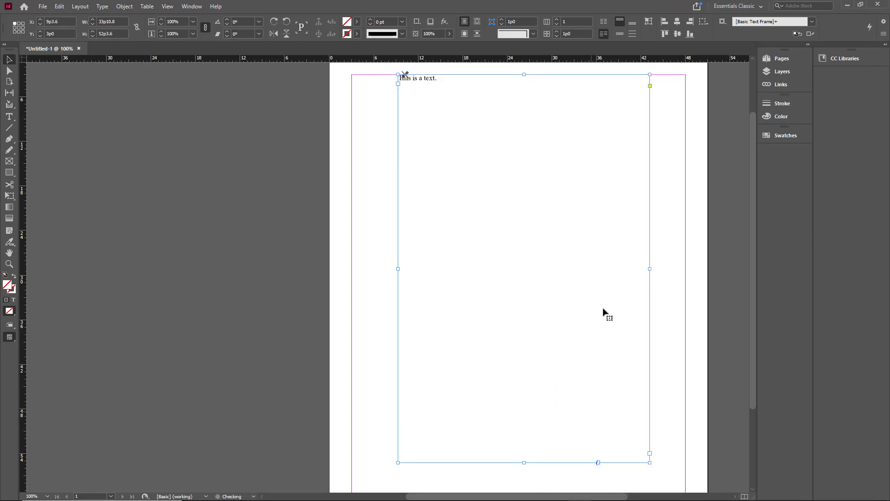
{"action": "left_click", "coordinate": [682, 121]}
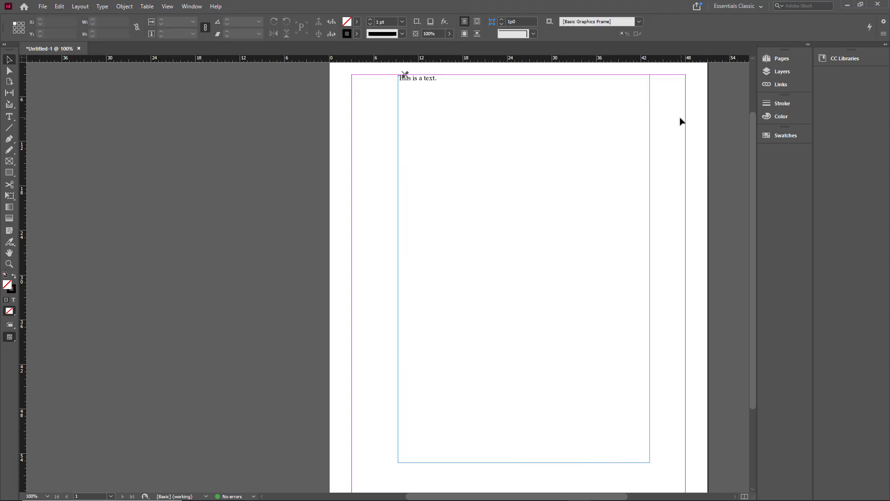
- Shorten the story's frame to about 16 picas high and draw a second text frame about 25 by 16.5 picas below it
{"action": "left_click", "coordinate": [398, 88]}
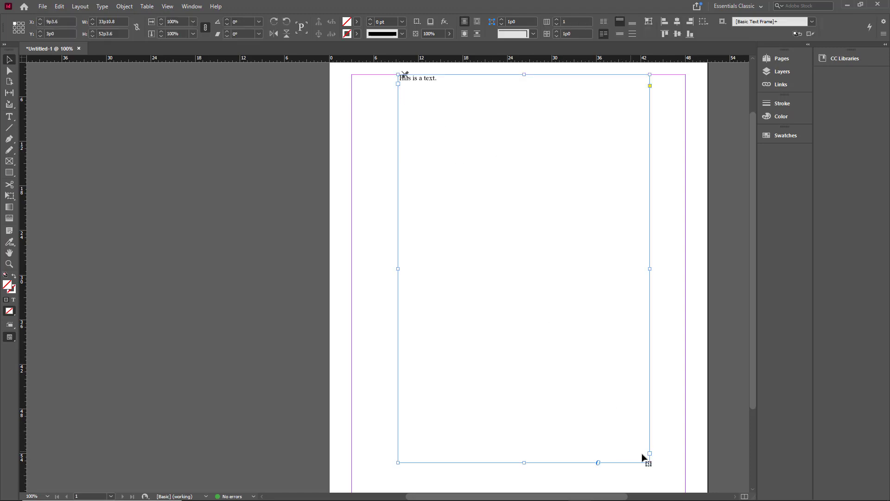
{"action": "left_click_drag", "start_coordinate": [524, 462], "coordinate": [517, 191]}
{"action": "left_click", "coordinate": [14, 120]}
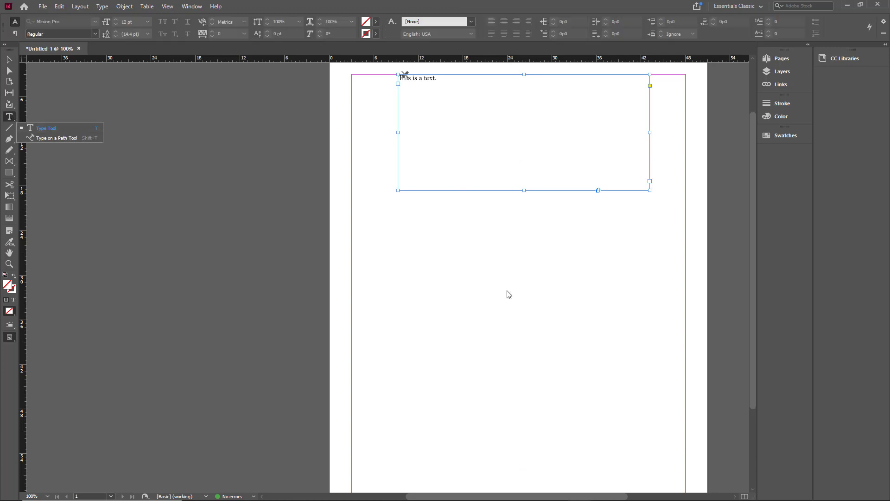
{"action": "left_click_drag", "start_coordinate": [436, 261], "coordinate": [619, 383]}
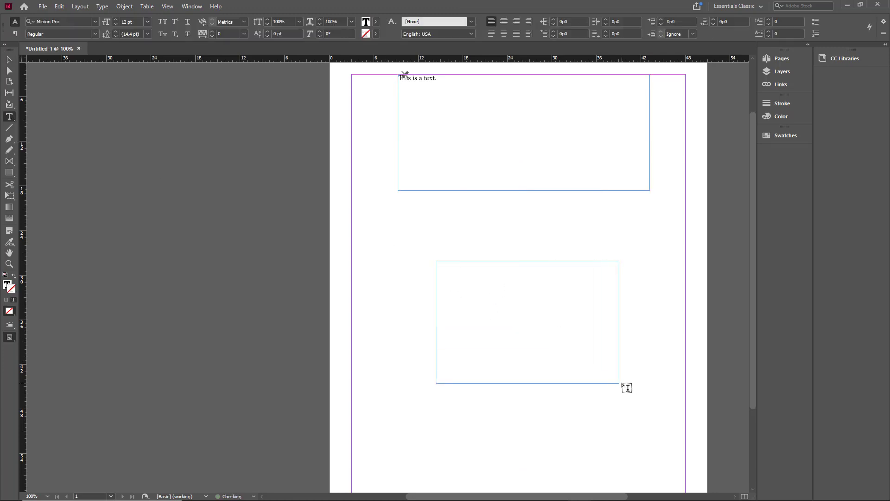